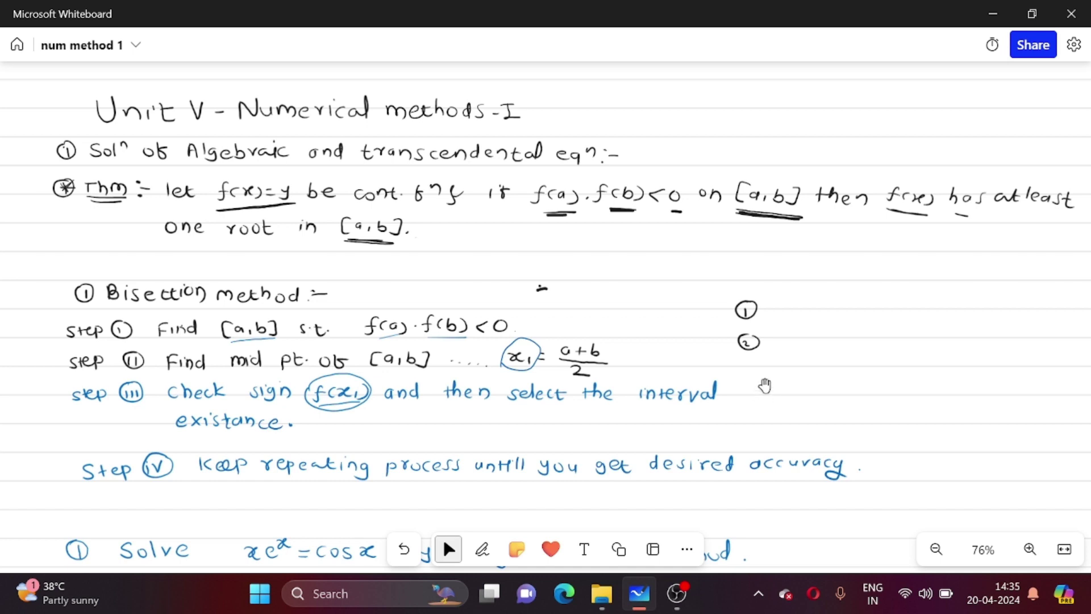
Select the Pen tool with black ink for writing on the bisection notes.
{"action": "left_click", "coordinate": [482, 549]}
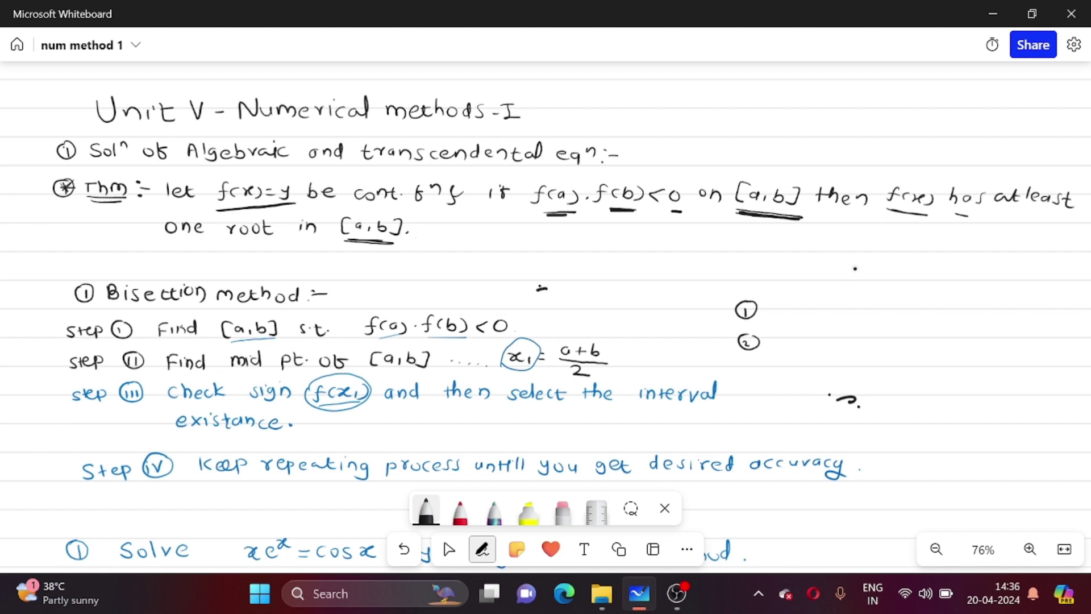
Draw a horizontal interval line with ticked ends labelled a and b.
{"action": "left_click_drag", "start_coordinate": [854, 279], "coordinate": [1029, 277]}
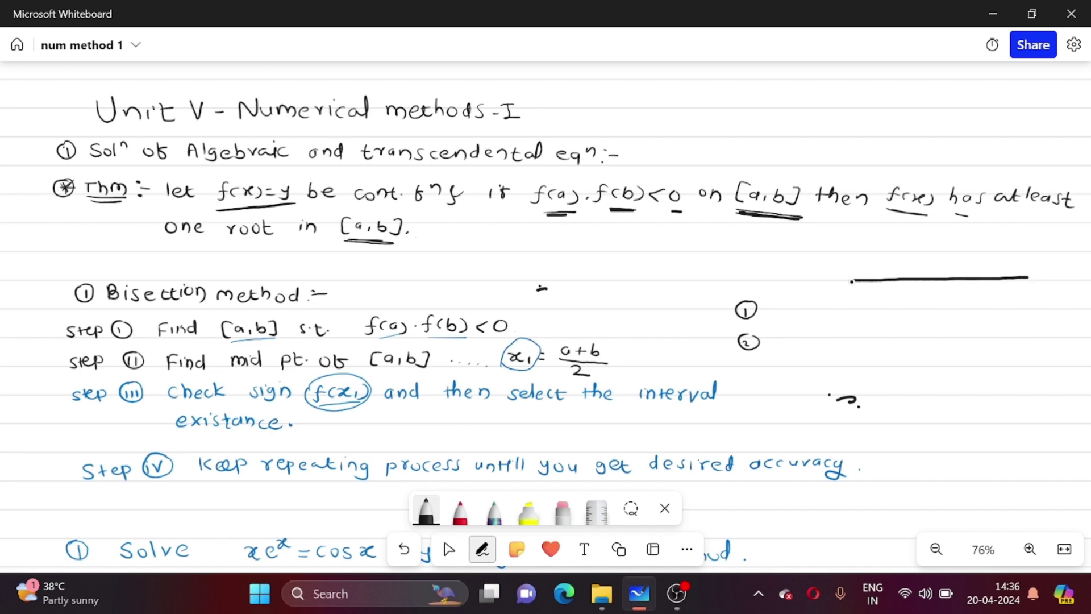
{"action": "left_click_drag", "start_coordinate": [854, 277], "coordinate": [854, 287]}
{"action": "mouse_move", "coordinate": [859, 295]}
{"action": "left_mouse_down"}
{"action": "mouse_move", "coordinate": [848, 301]}
{"action": "mouse_move", "coordinate": [861, 303]}
{"action": "left_mouse_up"}
{"action": "left_click_drag", "start_coordinate": [1028, 274], "coordinate": [1036, 301]}
Write f(a) +ve above the left end and f(b) -ve above the right end.
{"action": "mouse_move", "coordinate": [830, 245]}
{"action": "left_mouse_down"}
{"action": "mouse_move", "coordinate": [825, 262]}
{"action": "mouse_move", "coordinate": [835, 261]}
{"action": "left_mouse_up"}
{"action": "left_click_drag", "start_coordinate": [848, 250], "coordinate": [849, 259]}
{"action": "mouse_move", "coordinate": [856, 248]}
{"action": "left_mouse_down"}
{"action": "mouse_move", "coordinate": [856, 260]}
{"action": "mouse_move", "coordinate": [849, 243]}
{"action": "mouse_move", "coordinate": [894, 238]}
{"action": "left_mouse_up"}
{"action": "left_click", "coordinate": [898, 239]}
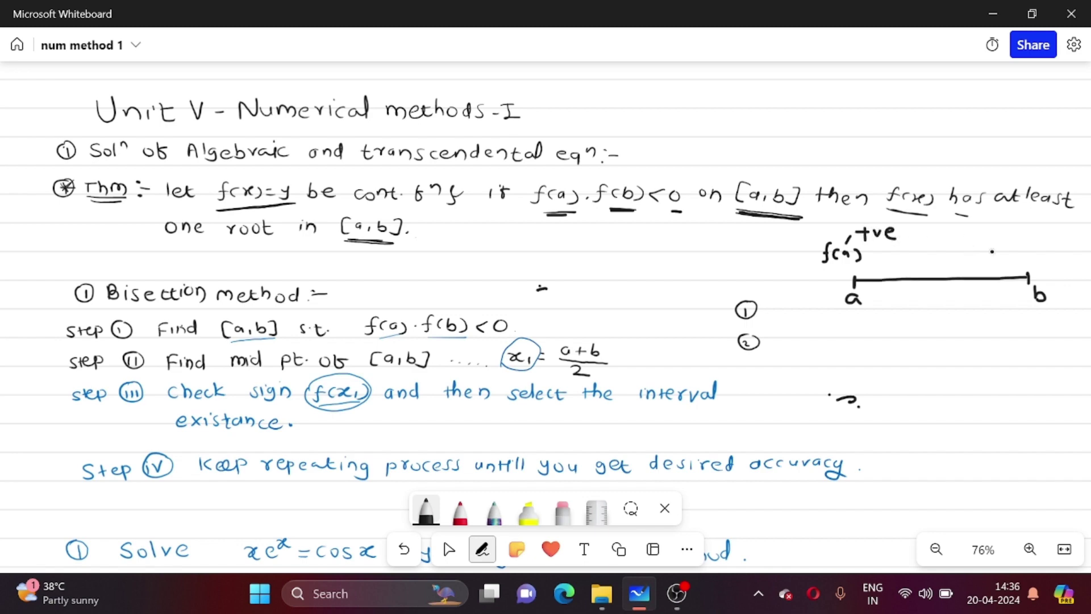
{"action": "mouse_move", "coordinate": [1021, 250]}
{"action": "left_mouse_down"}
{"action": "mouse_move", "coordinate": [1015, 264]}
{"action": "mouse_move", "coordinate": [1023, 254]}
{"action": "left_mouse_up"}
{"action": "mouse_move", "coordinate": [1026, 250]}
{"action": "left_mouse_down"}
{"action": "mouse_move", "coordinate": [1024, 264]}
{"action": "mouse_move", "coordinate": [1038, 262]}
{"action": "mouse_move", "coordinate": [1034, 232]}
{"action": "left_mouse_up"}
{"action": "mouse_move", "coordinate": [1036, 228]}
{"action": "left_mouse_down"}
{"action": "mouse_move", "coordinate": [1066, 233]}
{"action": "mouse_move", "coordinate": [1047, 265]}
{"action": "left_mouse_up"}
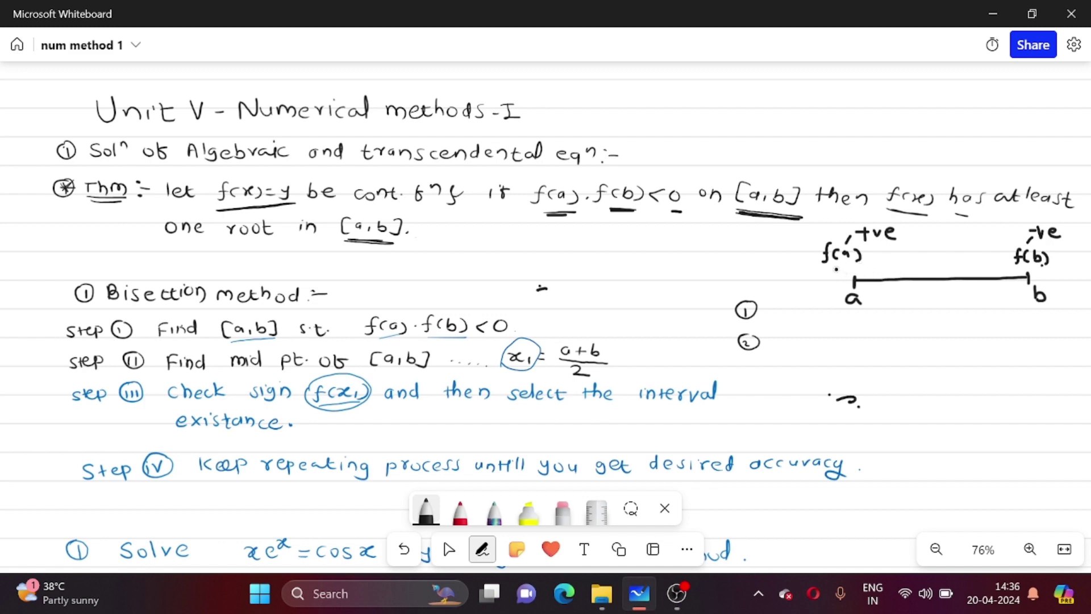
Underline f(a) and f(b) and label the interval's midpoint f(x1).
{"action": "left_click_drag", "start_coordinate": [831, 270], "coordinate": [852, 272]}
{"action": "left_click_drag", "start_coordinate": [1041, 269], "coordinate": [1058, 272]}
{"action": "mouse_move", "coordinate": [923, 256]}
{"action": "left_mouse_down"}
{"action": "mouse_move", "coordinate": [959, 254]}
{"action": "mouse_move", "coordinate": [950, 287]}
{"action": "left_mouse_up"}
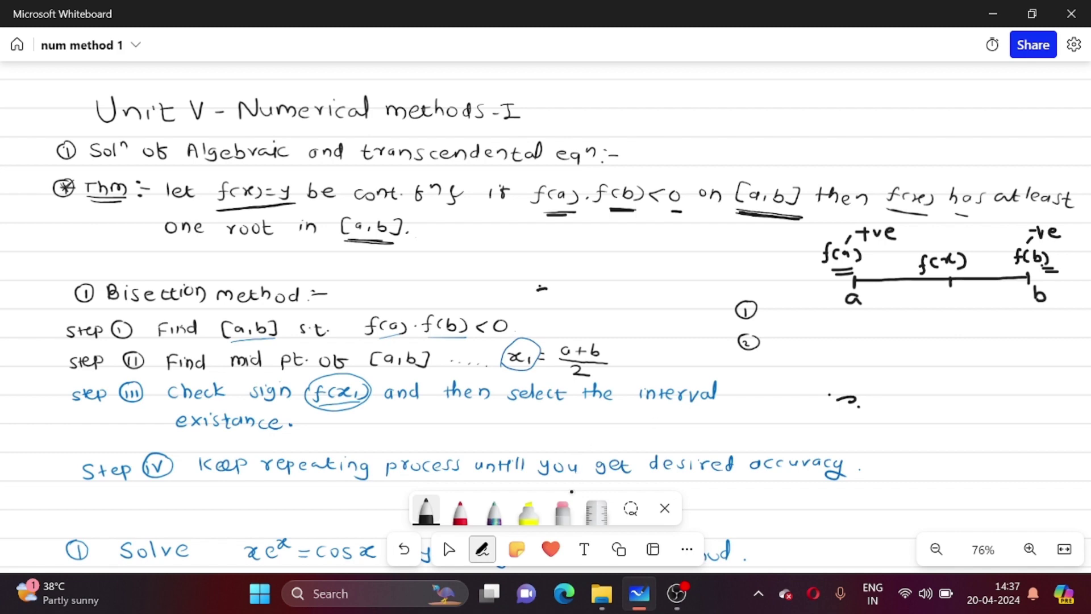
Erase the a–b interval sketch and move the xe^x = cos x worked example into view.
{"action": "left_click", "coordinate": [563, 511]}
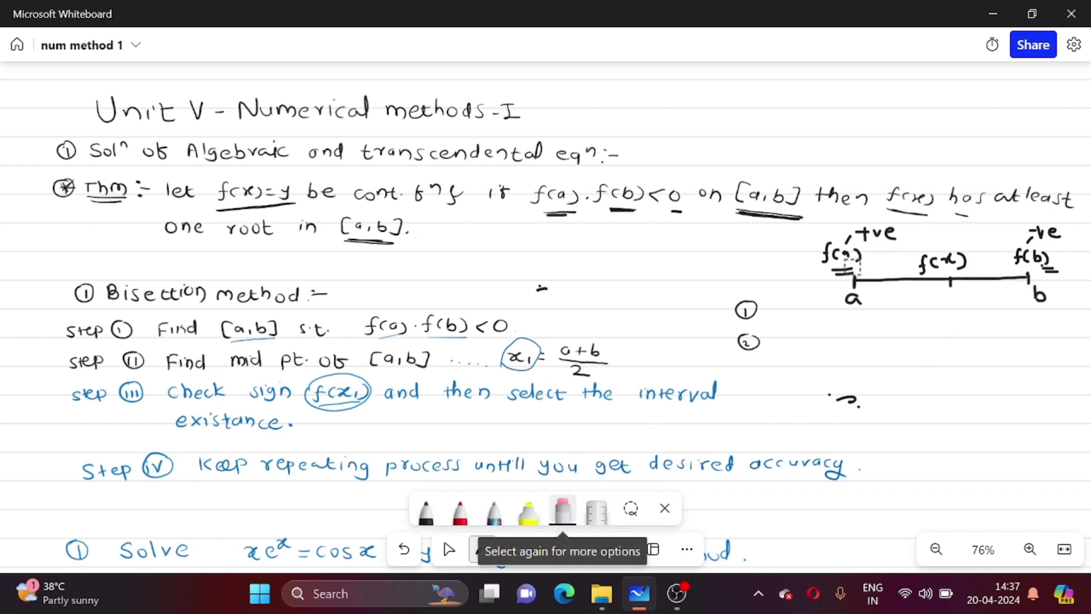
{"action": "left_click_drag", "start_coordinate": [850, 262], "coordinate": [1051, 284]}
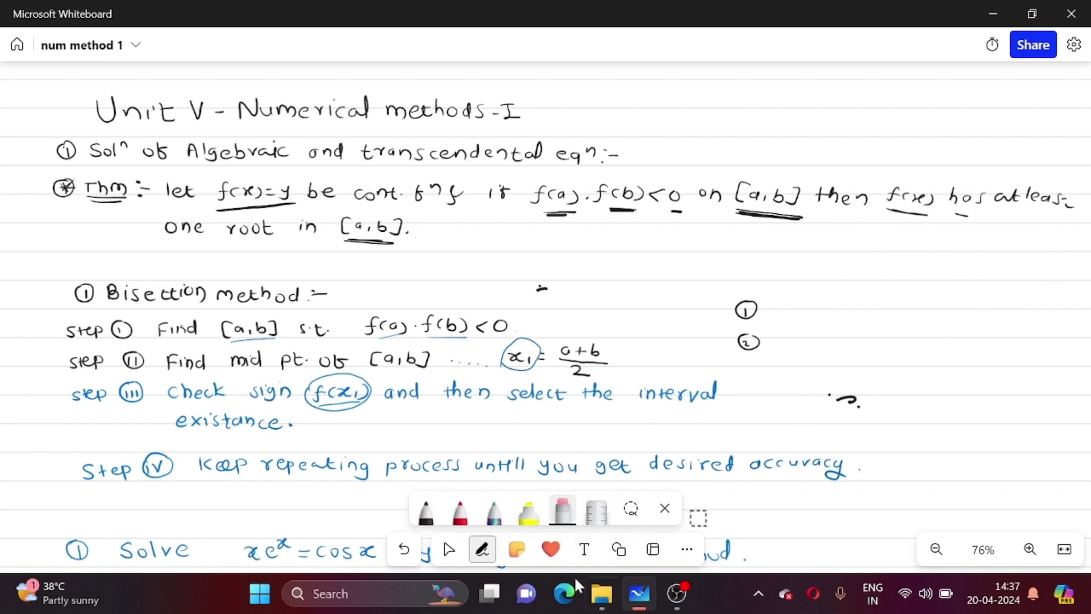
{"action": "left_click", "coordinate": [463, 561]}
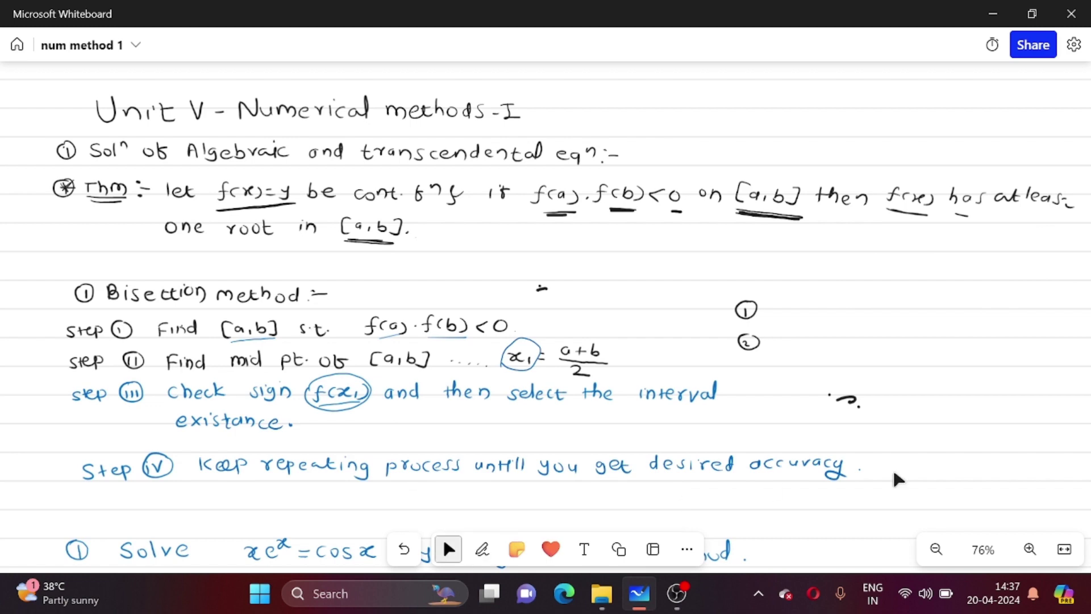
{"action": "left_click_drag", "start_coordinate": [1017, 464], "coordinate": [986, 277]}
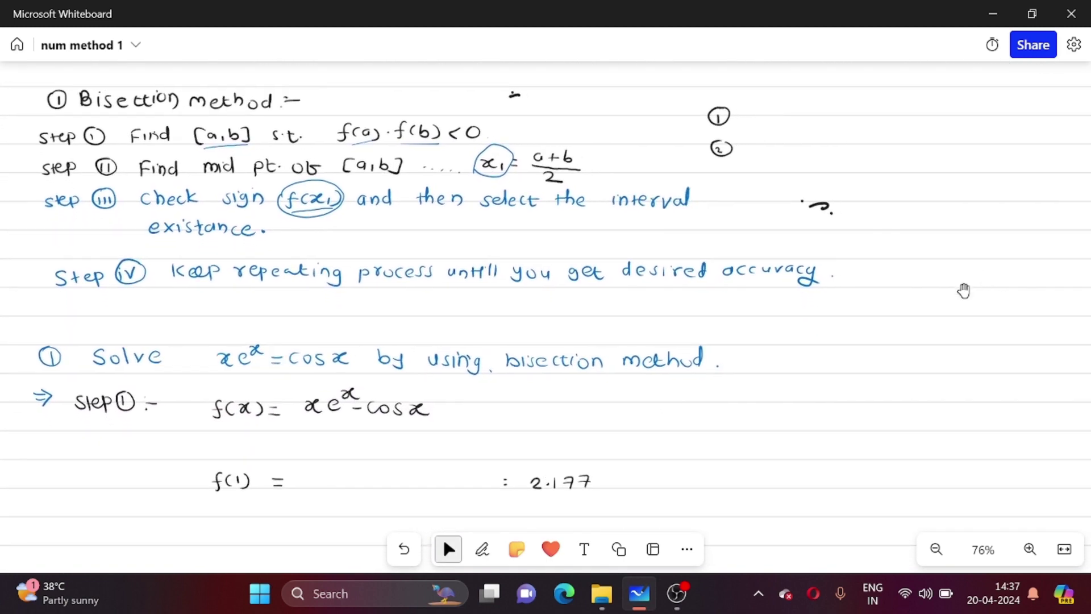
Underline [a,b] and f(a) in step 1 with the pen.
{"action": "left_click", "coordinate": [491, 552]}
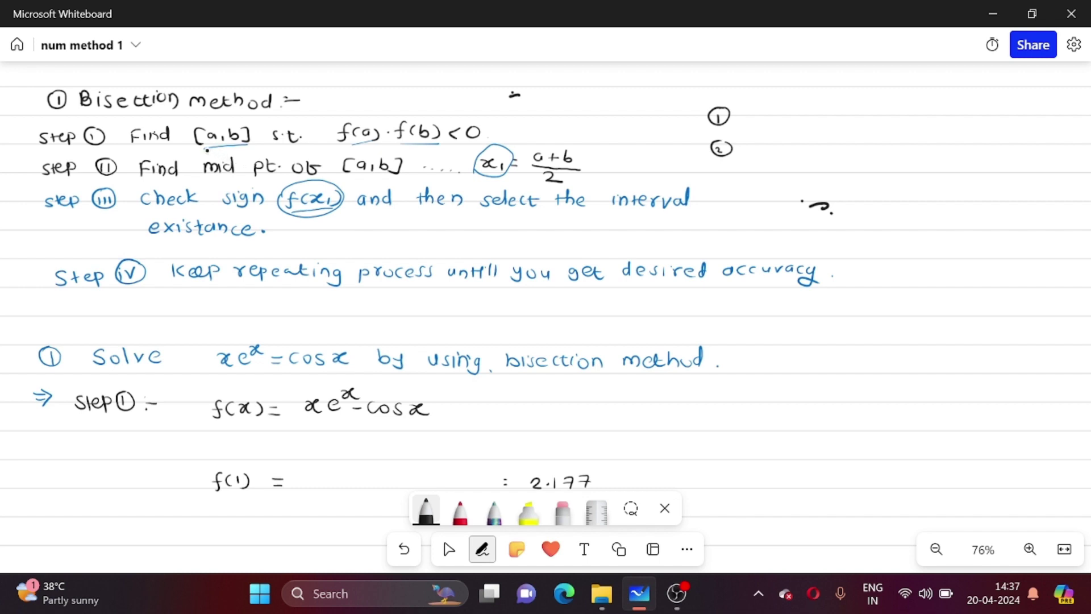
{"action": "left_click_drag", "start_coordinate": [203, 148], "coordinate": [245, 146]}
{"action": "left_click_drag", "start_coordinate": [339, 145], "coordinate": [436, 146]}
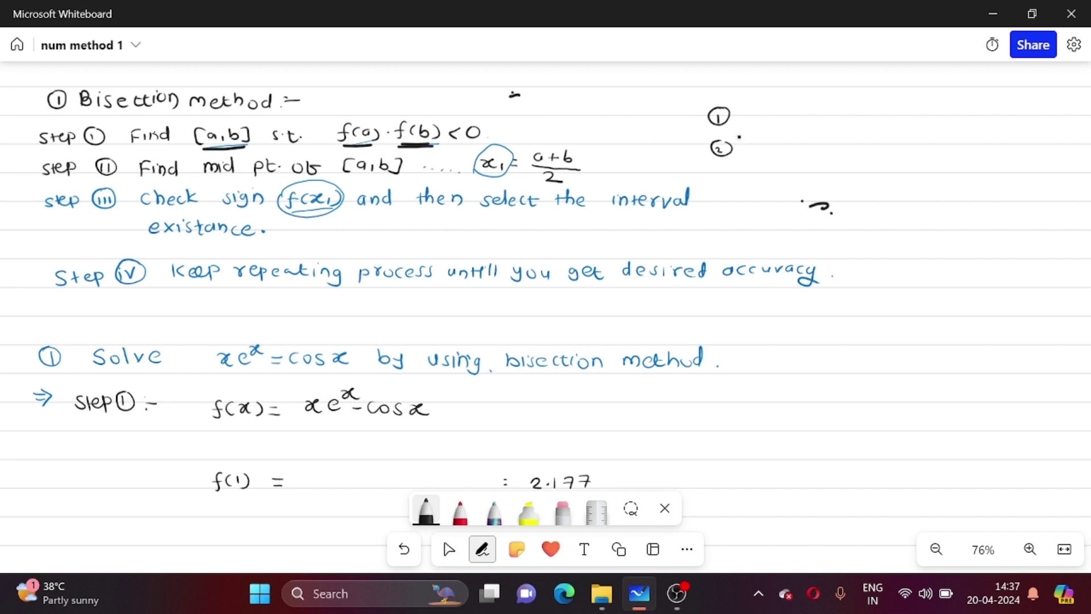
Draw a new interval line beside circled 1, marking ends a and b.
{"action": "left_click_drag", "start_coordinate": [764, 116], "coordinate": [820, 118]}
{"action": "left_click_drag", "start_coordinate": [820, 118], "coordinate": [936, 109]}
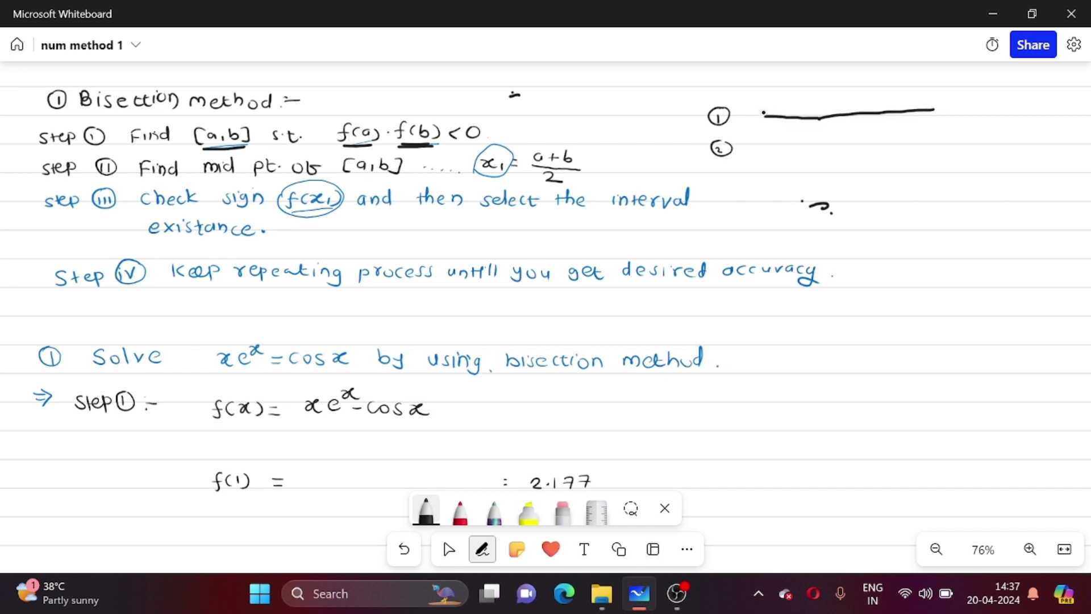
{"action": "left_click_drag", "start_coordinate": [775, 130], "coordinate": [774, 139]}
{"action": "left_click_drag", "start_coordinate": [933, 105], "coordinate": [945, 130]}
Mark +ve at a, -ve at b, and tick the midpoint x1.
{"action": "left_click_drag", "start_coordinate": [756, 94], "coordinate": [763, 93]}
{"action": "left_click_drag", "start_coordinate": [759, 89], "coordinate": [759, 98]}
{"action": "left_click_drag", "start_coordinate": [765, 84], "coordinate": [774, 84]}
{"action": "left_click_drag", "start_coordinate": [780, 85], "coordinate": [789, 93]}
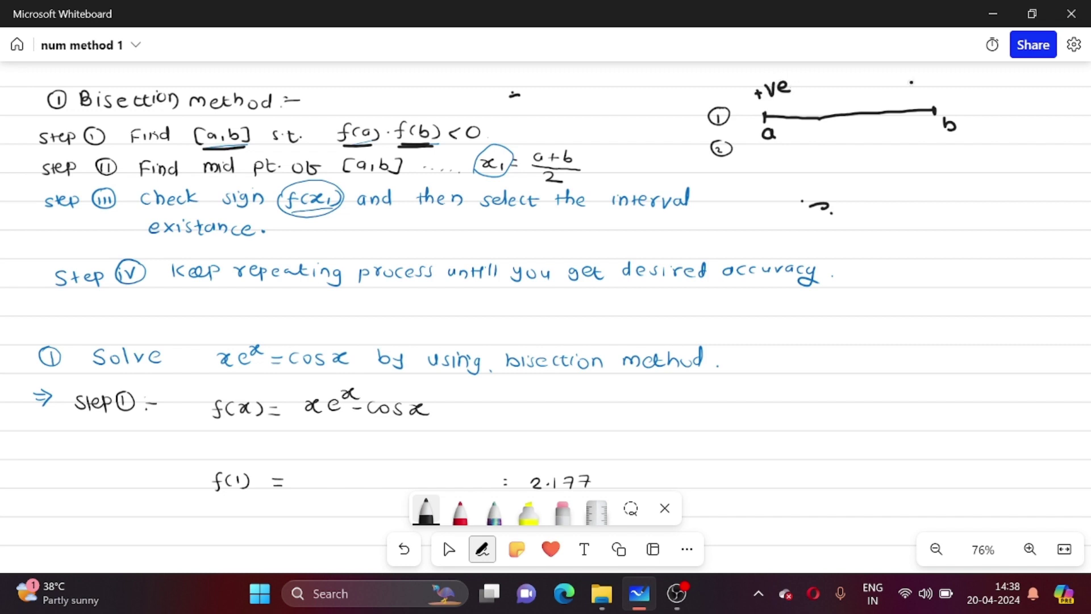
{"action": "left_click_drag", "start_coordinate": [924, 92], "coordinate": [963, 81]}
{"action": "left_click_drag", "start_coordinate": [966, 87], "coordinate": [974, 92]}
{"action": "left_click_drag", "start_coordinate": [952, 80], "coordinate": [963, 87]}
{"action": "mouse_move", "coordinate": [848, 102]}
{"action": "left_mouse_down"}
{"action": "mouse_move", "coordinate": [850, 133]}
{"action": "mouse_move", "coordinate": [866, 144]}
{"action": "left_mouse_up"}
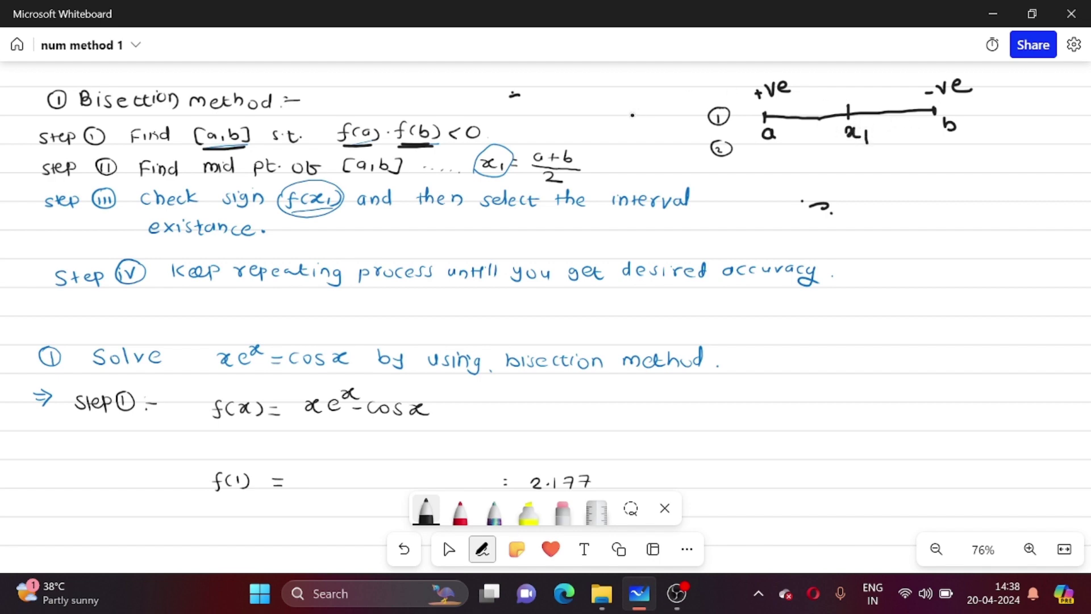
{"action": "left_click_drag", "start_coordinate": [486, 143], "coordinate": [591, 126]}
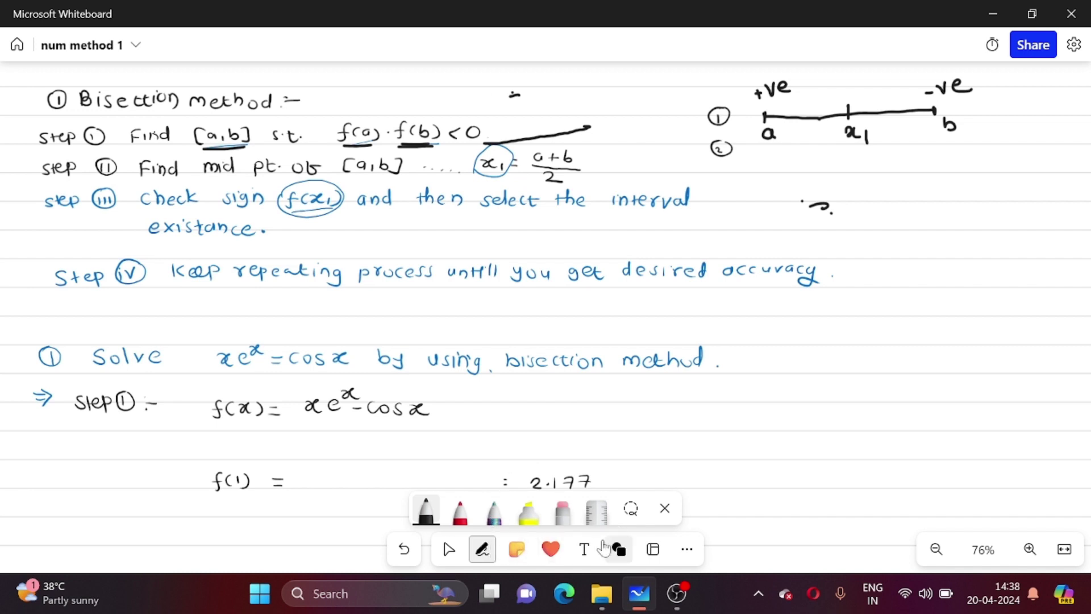
Undo the stray stroke, underline circled x1, retouch a+b, and brace the a–x1 subinterval.
{"action": "left_click", "coordinate": [404, 548]}
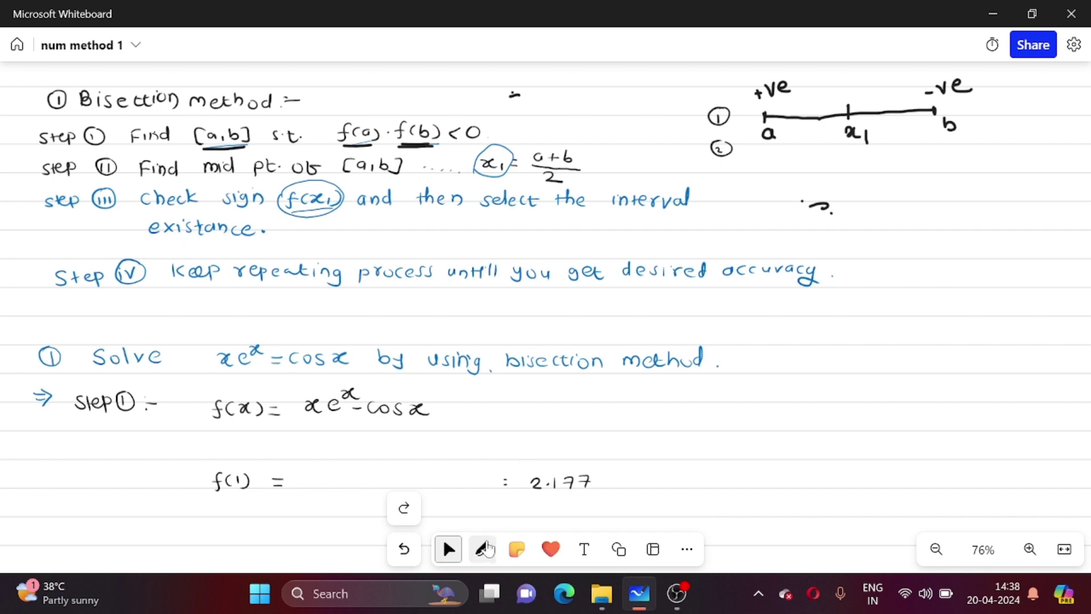
{"action": "left_click", "coordinate": [483, 550]}
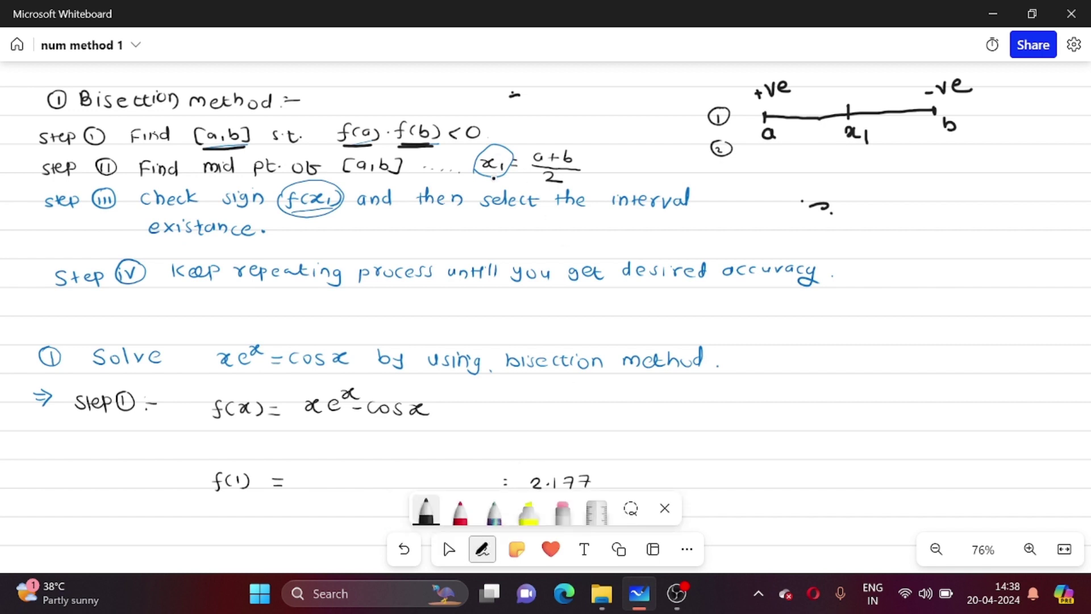
{"action": "left_click_drag", "start_coordinate": [483, 178], "coordinate": [539, 164]}
{"action": "left_click", "coordinate": [554, 170]}
{"action": "mouse_move", "coordinate": [774, 121]}
{"action": "left_mouse_down"}
{"action": "mouse_move", "coordinate": [836, 123]}
{"action": "mouse_move", "coordinate": [895, 92]}
{"action": "mouse_move", "coordinate": [927, 100]}
{"action": "left_mouse_up"}
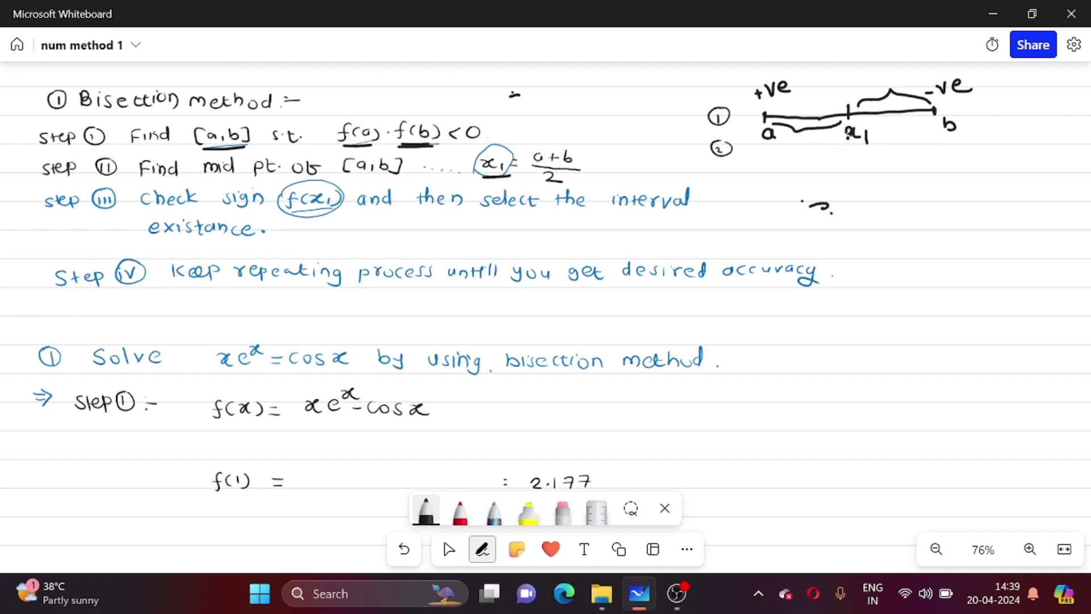